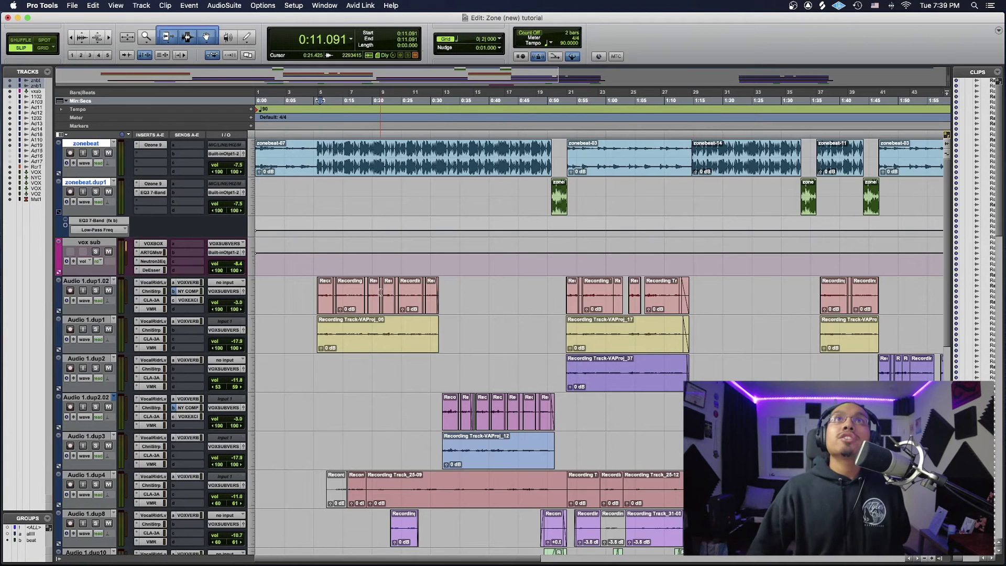
# Play the song briefly from about the 11-second mark and stop playback.
pyautogui.scroll(-5, 435, 203)
pyautogui.scroll(5, 435, 203)
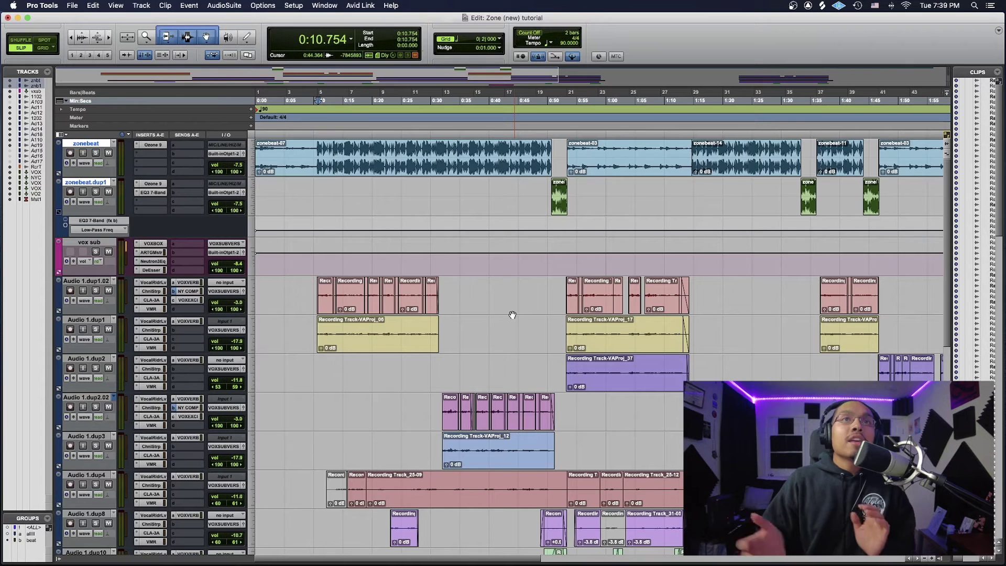
pyautogui.press('space')
pyautogui.press('space')
pyautogui.press('space')
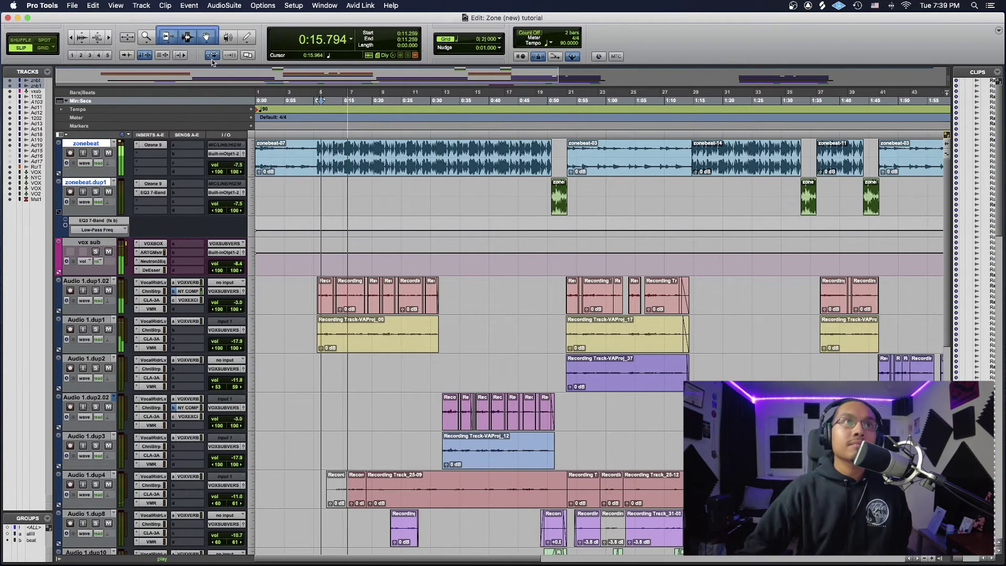
pyautogui.press('space')
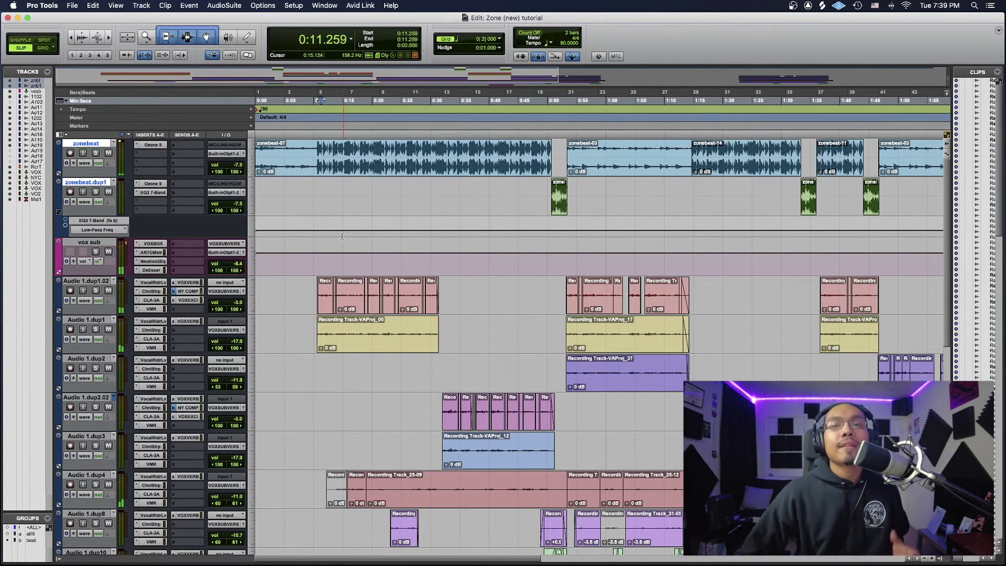
# Switch to the mixer view and open the vox sub track's Supercharger GT insert, placing its window over the channel strips.
pyautogui.press('super+equal')
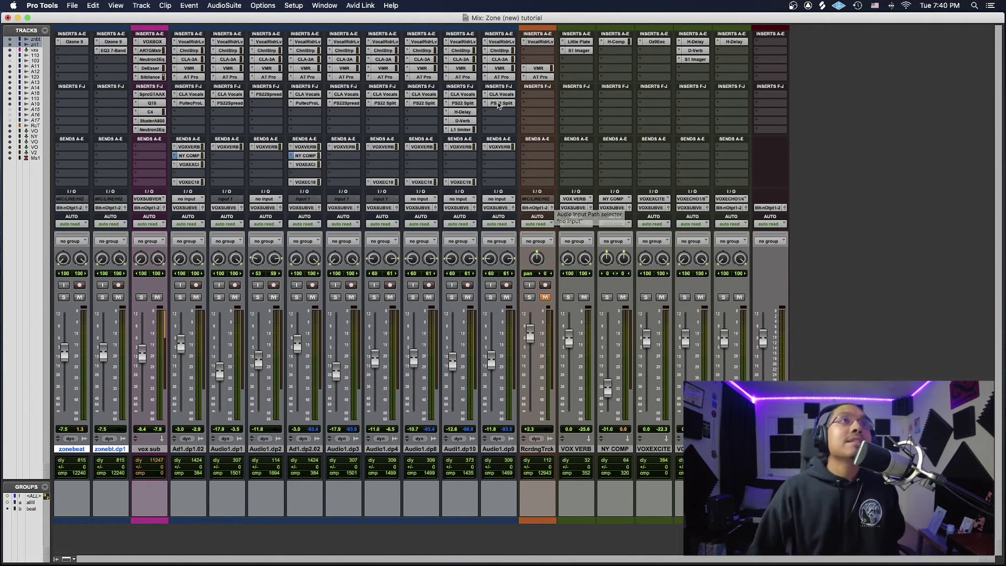
pyautogui.click(152, 94)
pyautogui.moveTo(552, 122); pyautogui.dragTo(417, 110)
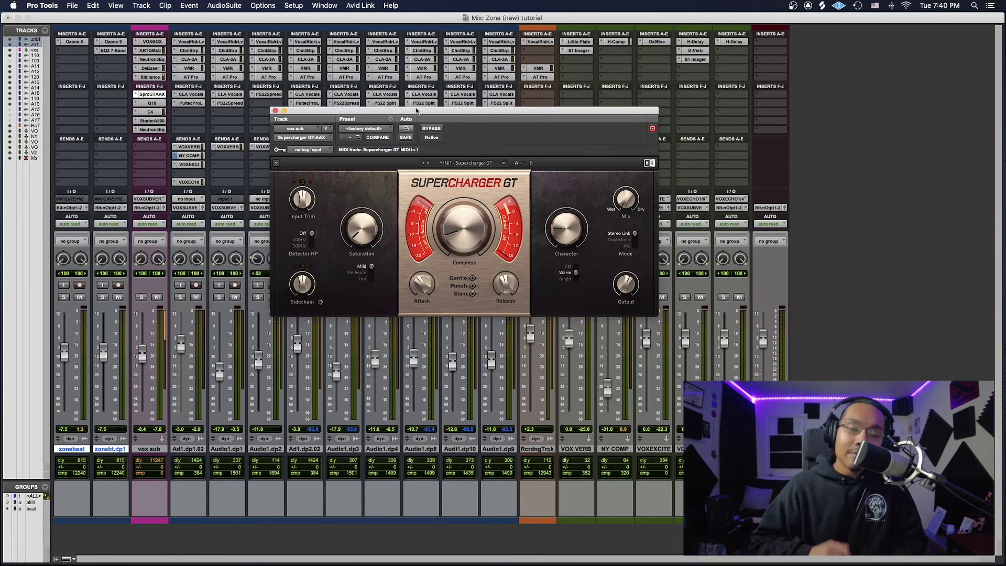
pyautogui.moveTo(417, 110); pyautogui.dragTo(432, 123)
# Examine the Supercharger GT controls: Character, Input Trim, Sidechain, Saturation, Attack, Compress, Mode and Output.
pyautogui.moveTo(587, 249)
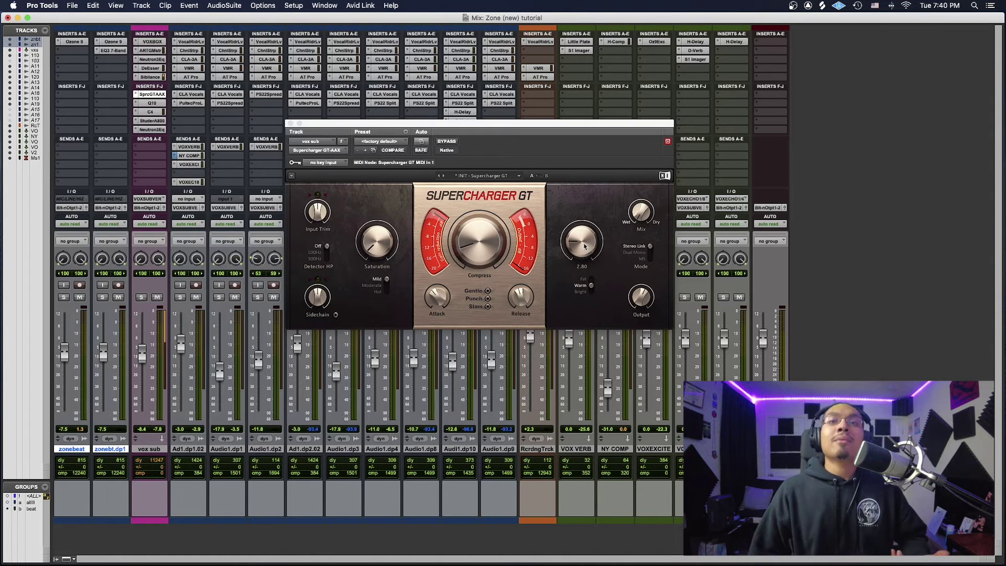
pyautogui.moveTo(313, 213)
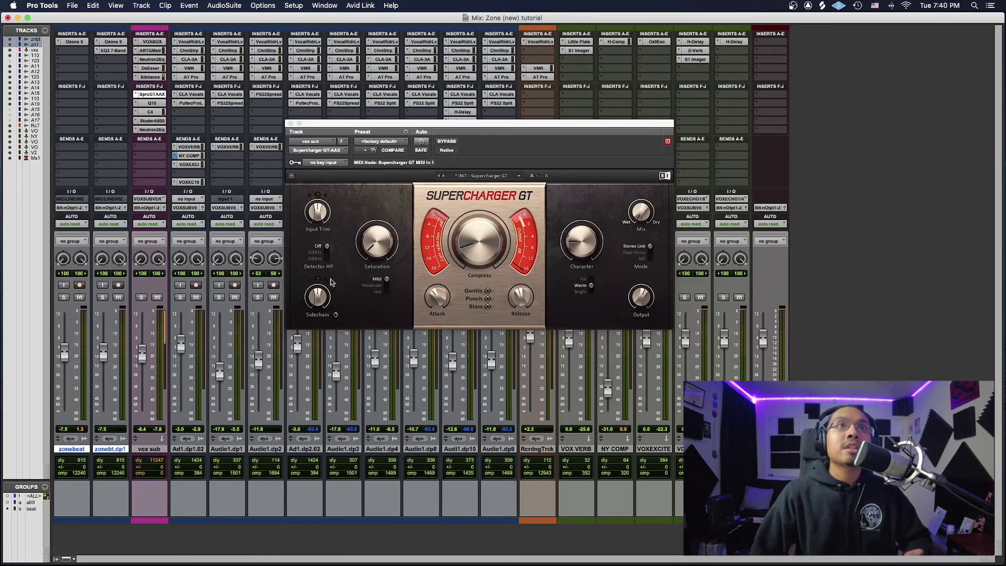
pyautogui.moveTo(318, 297)
pyautogui.moveTo(389, 243)
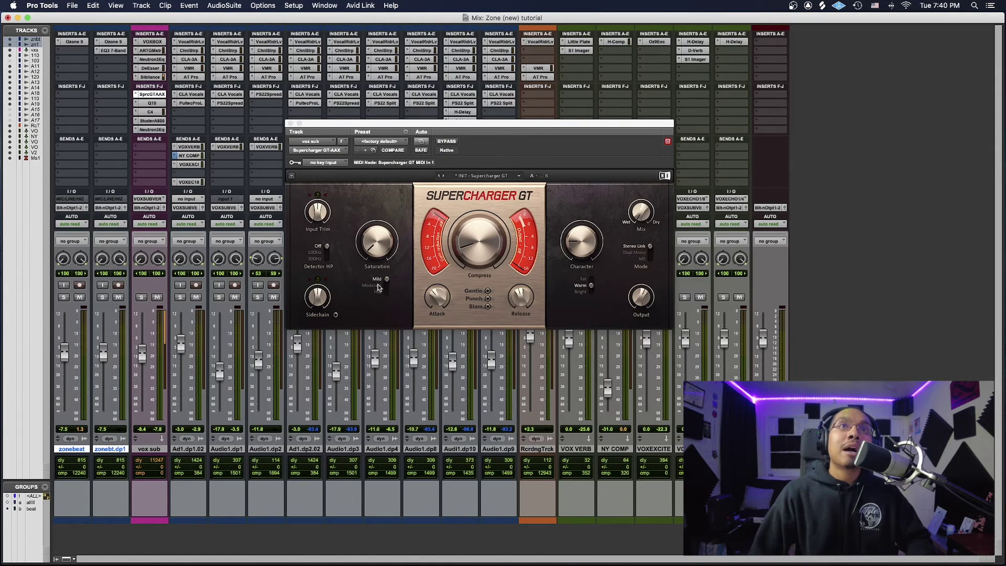
pyautogui.moveTo(432, 299)
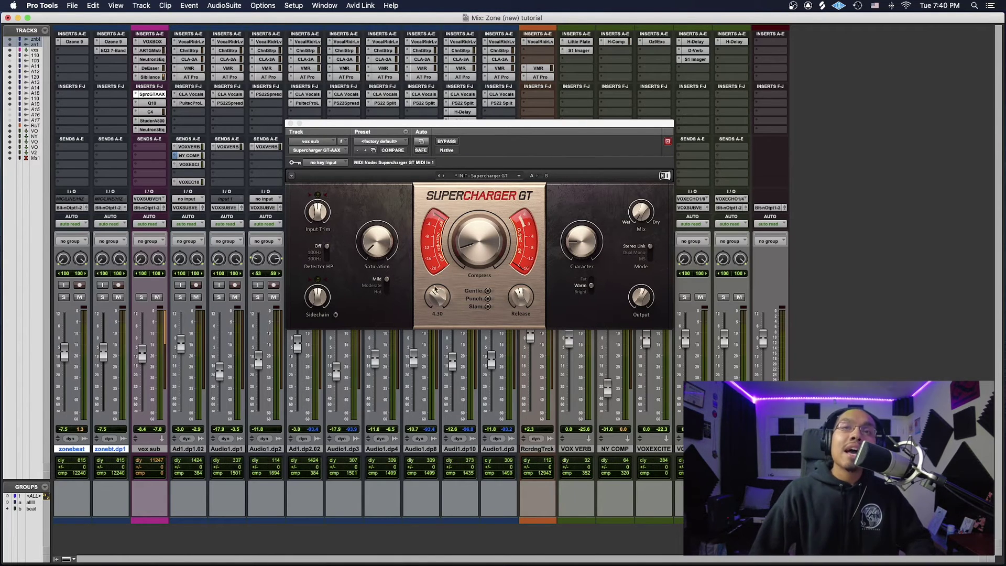
pyautogui.moveTo(500, 256)
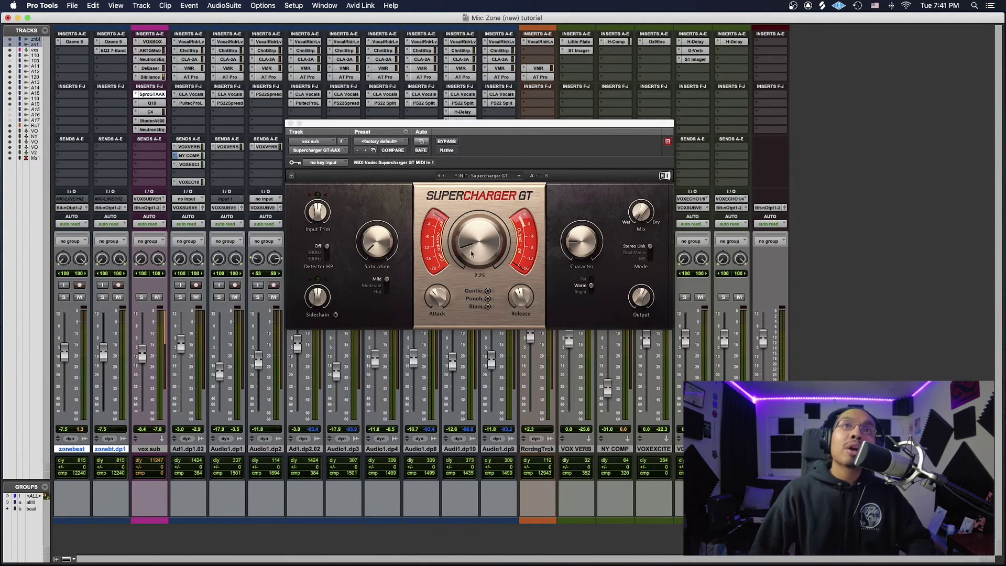
pyautogui.moveTo(471, 254); pyautogui.dragTo(471, 251)
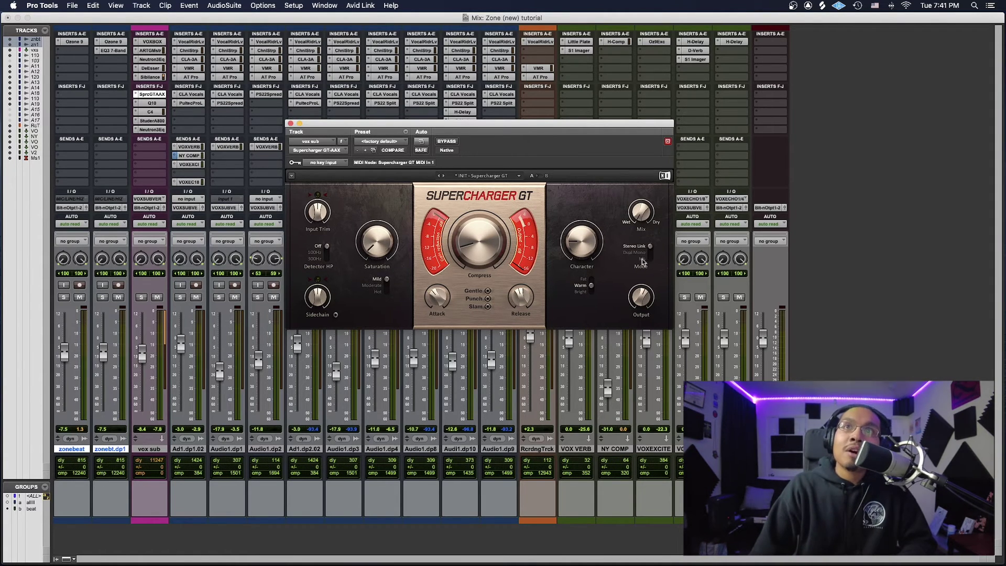
pyautogui.moveTo(644, 304)
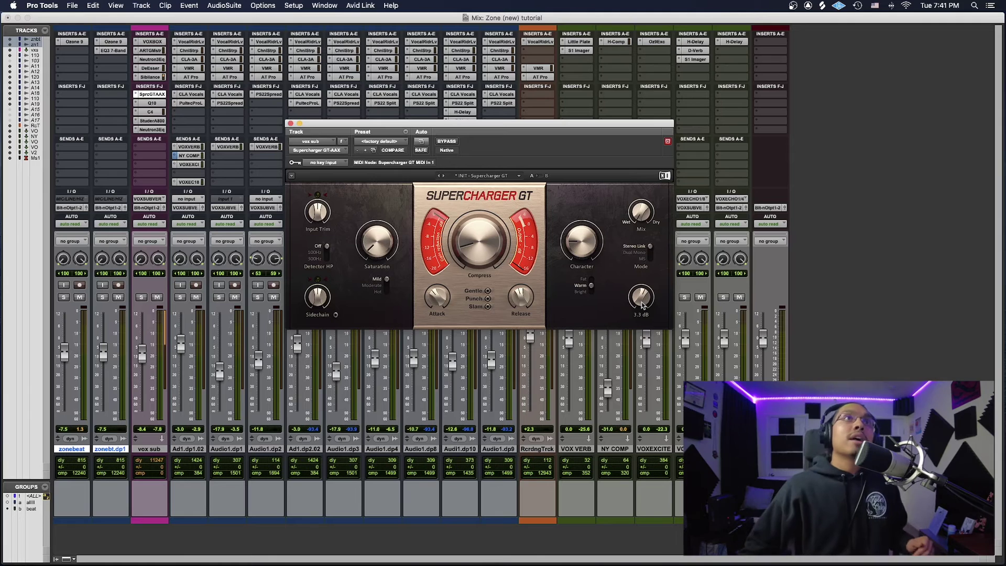
# Audition the Input Trim and the 100 Hz Detector HP setting during playback, and return the detector filter to Off.
pyautogui.moveTo(358, 125)
pyautogui.mouseDown()
pyautogui.moveTo(520, 126)
pyautogui.moveTo(371, 124)
pyautogui.mouseUp()
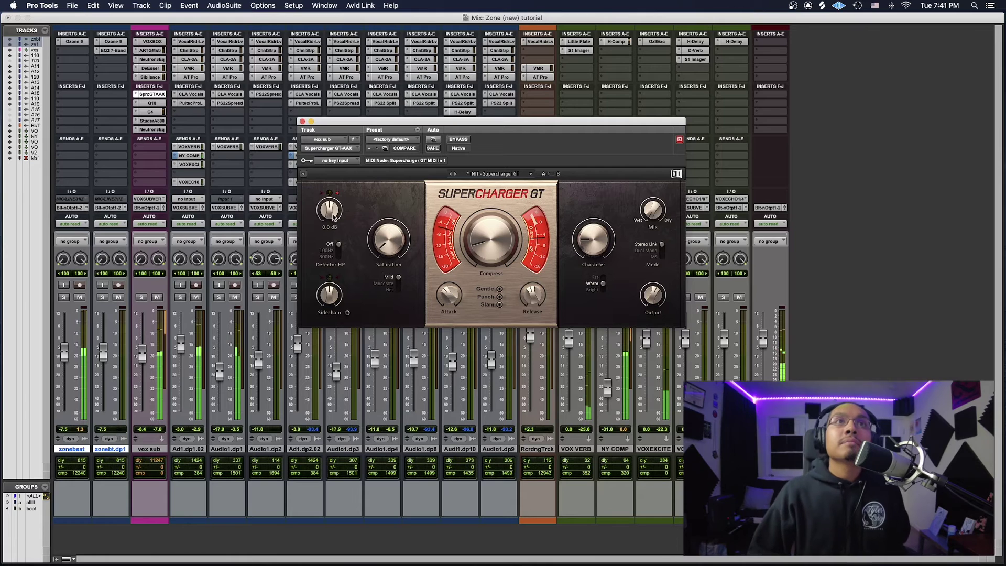
pyautogui.moveTo(330, 210); pyautogui.dragTo(329, 212)
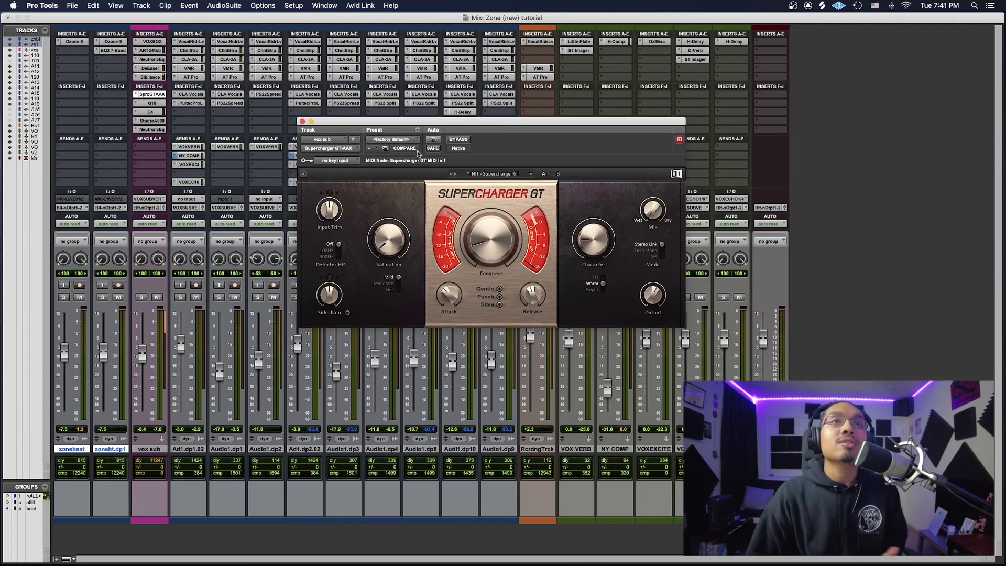
pyautogui.press('space')
pyautogui.click(339, 250)
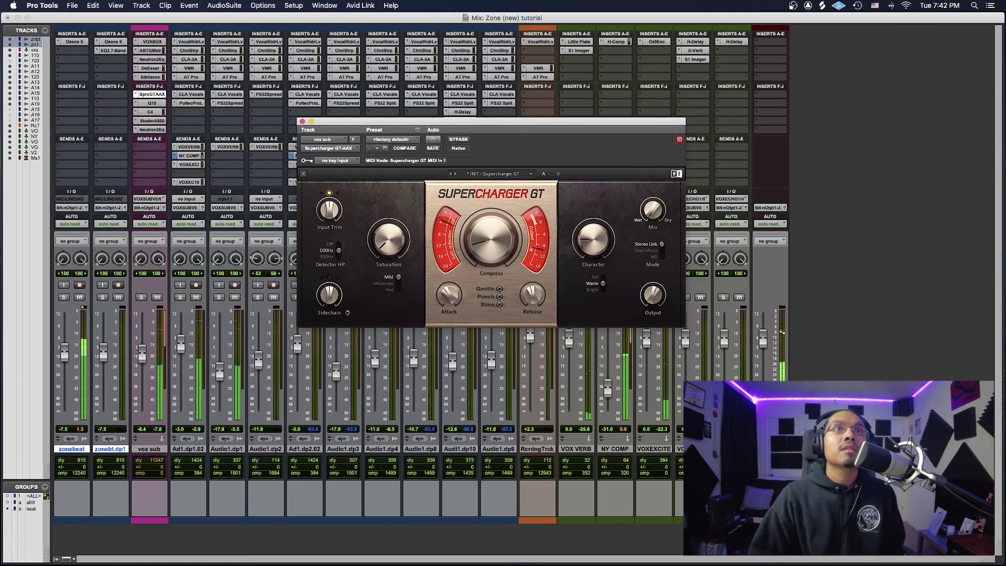
pyautogui.click(338, 259)
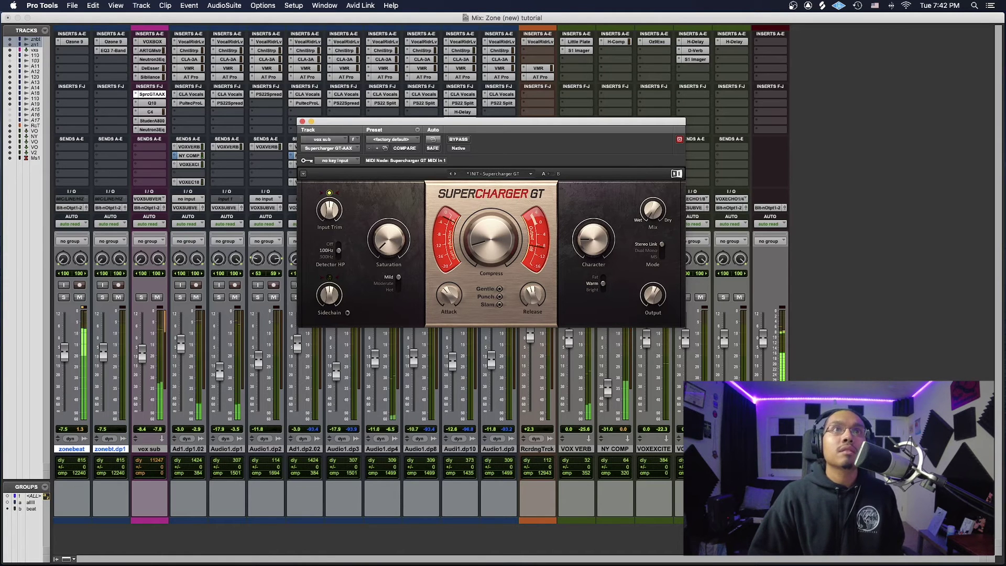
pyautogui.click(336, 255)
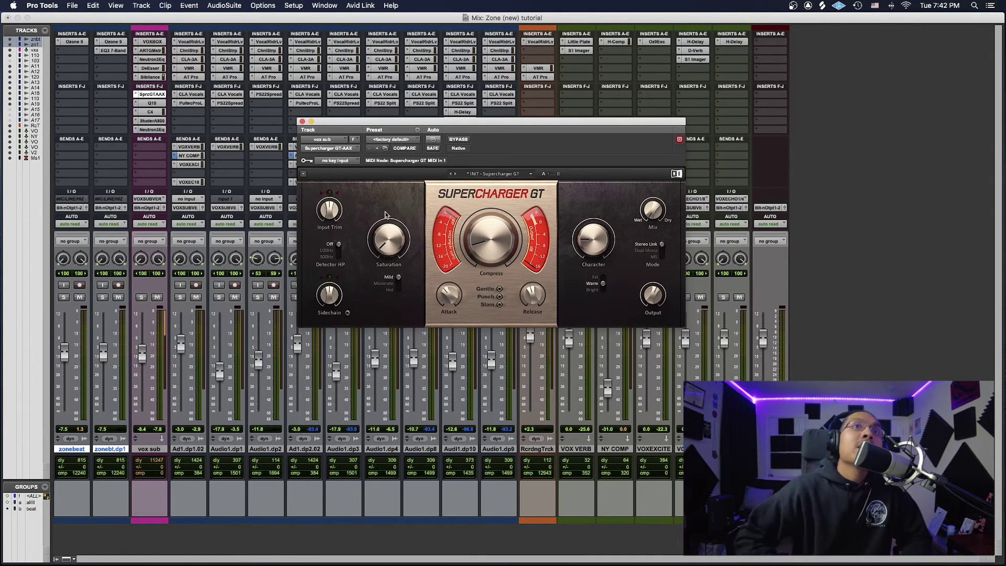
# Audition Mild saturation at about 5.85, reset it to 1.00, and try the Moderate mode at about 5.50 during playback.
pyautogui.moveTo(387, 243)
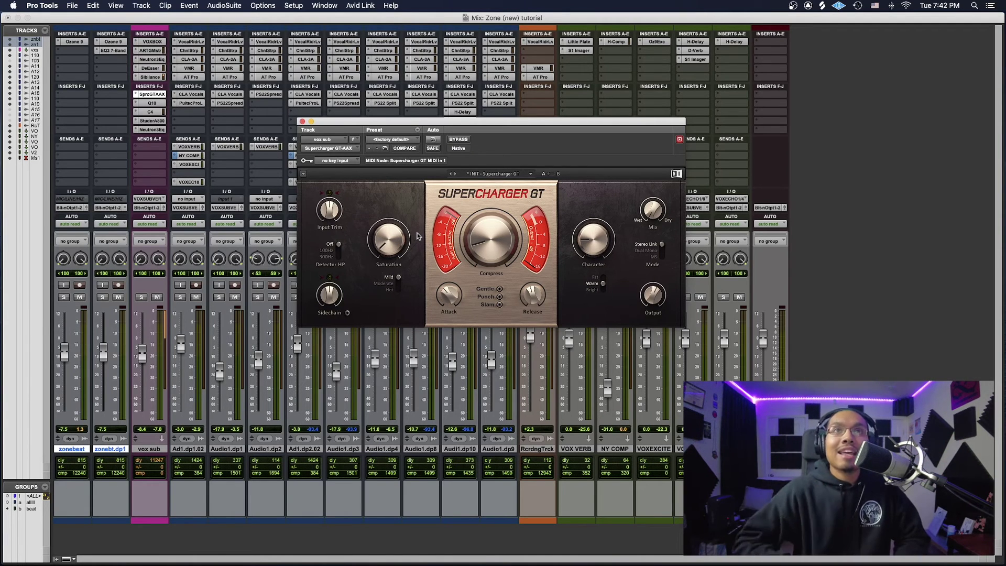
pyautogui.moveTo(393, 224)
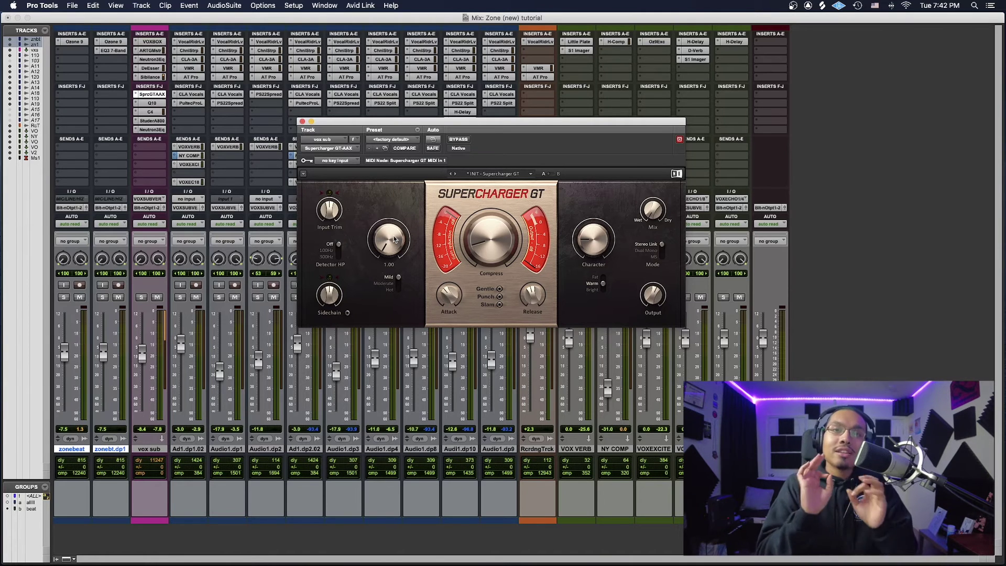
pyautogui.moveTo(387, 260); pyautogui.dragTo(386, 248)
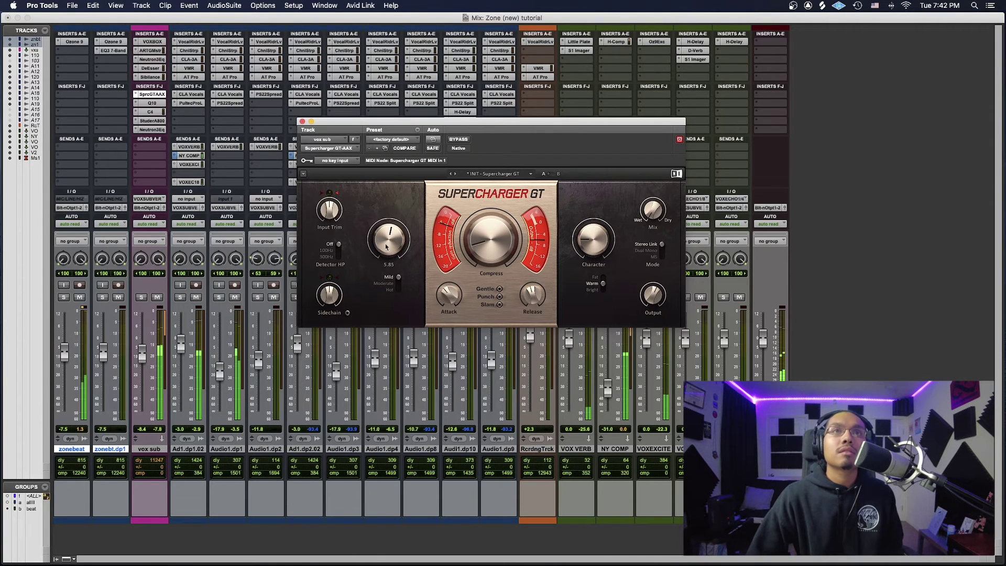
pyautogui.keyDown('alt'); pyautogui.click(391, 236); pyautogui.keyUp('alt')
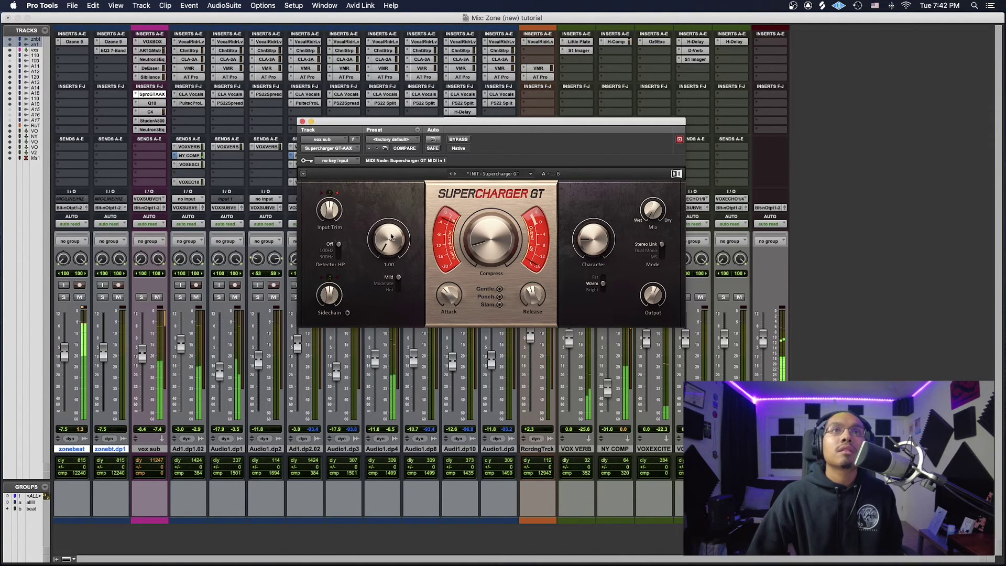
pyautogui.moveTo(391, 237); pyautogui.dragTo(391, 233)
pyautogui.moveTo(386, 248); pyautogui.dragTo(393, 300)
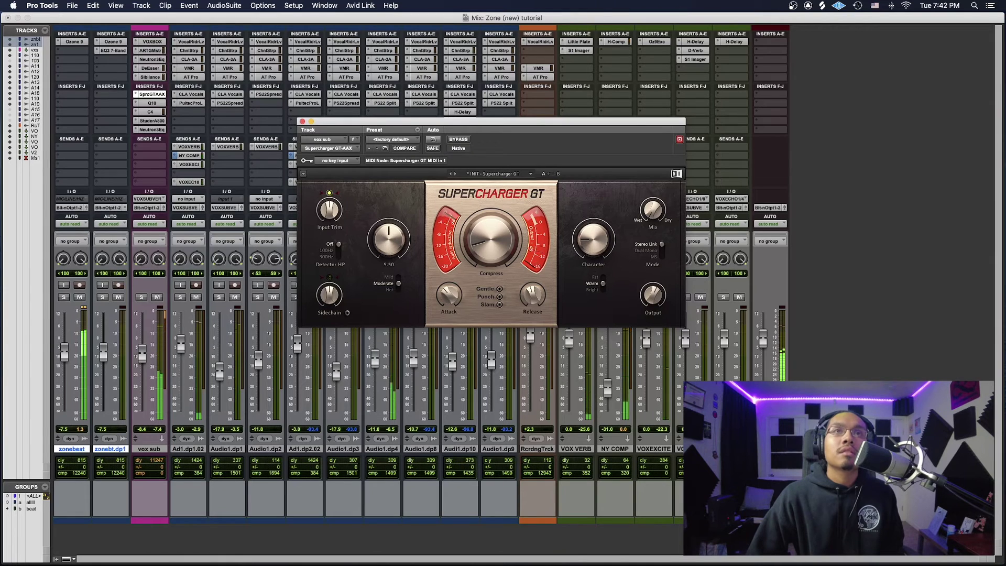
# Audition the Hot saturation mode, stop playback, and return the saturation to Mild at about 1.45.
pyautogui.click(390, 290)
pyautogui.moveTo(389, 241); pyautogui.dragTo(394, 293)
pyautogui.press('space')
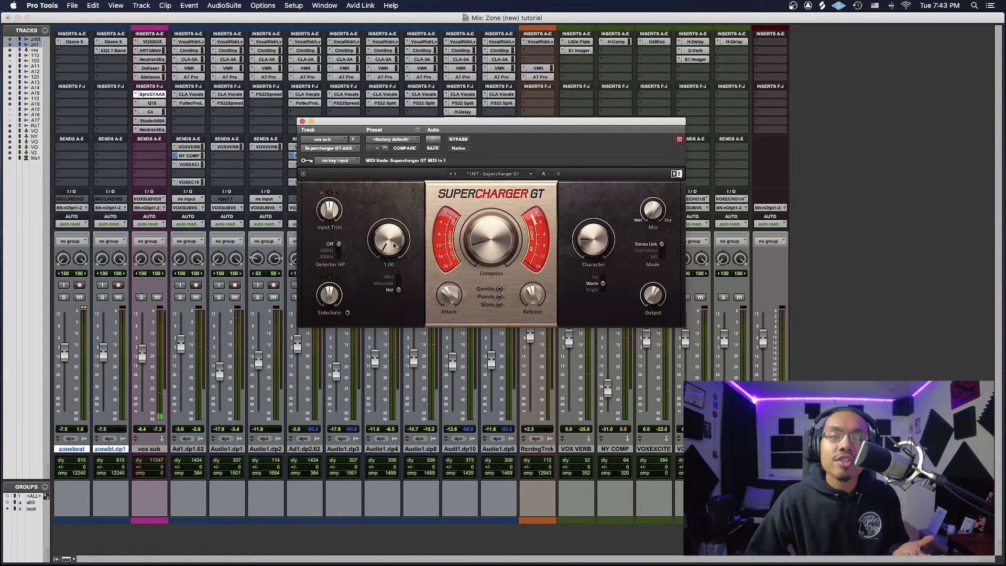
pyautogui.click(399, 284)
pyautogui.click(399, 279)
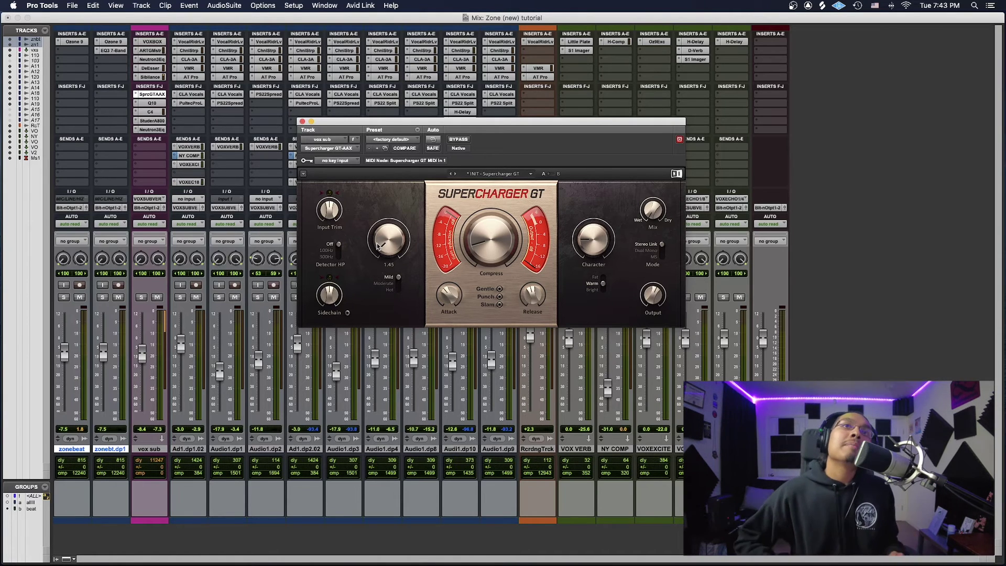
# Move the Supercharger GT window slightly and set the compressor's Release to about 3.80.
pyautogui.moveTo(508, 122); pyautogui.dragTo(471, 139)
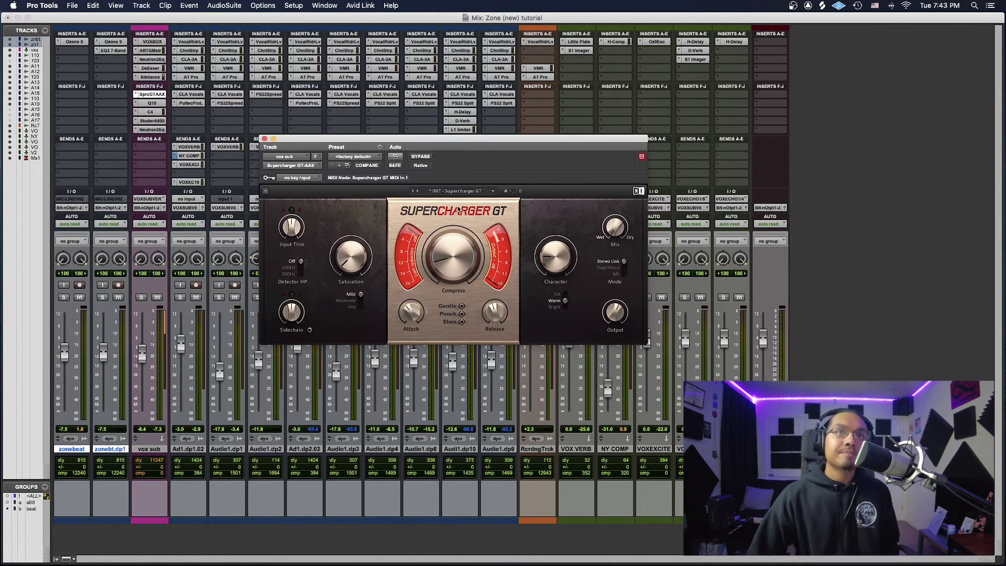
pyautogui.scroll(-3, 501, 313)
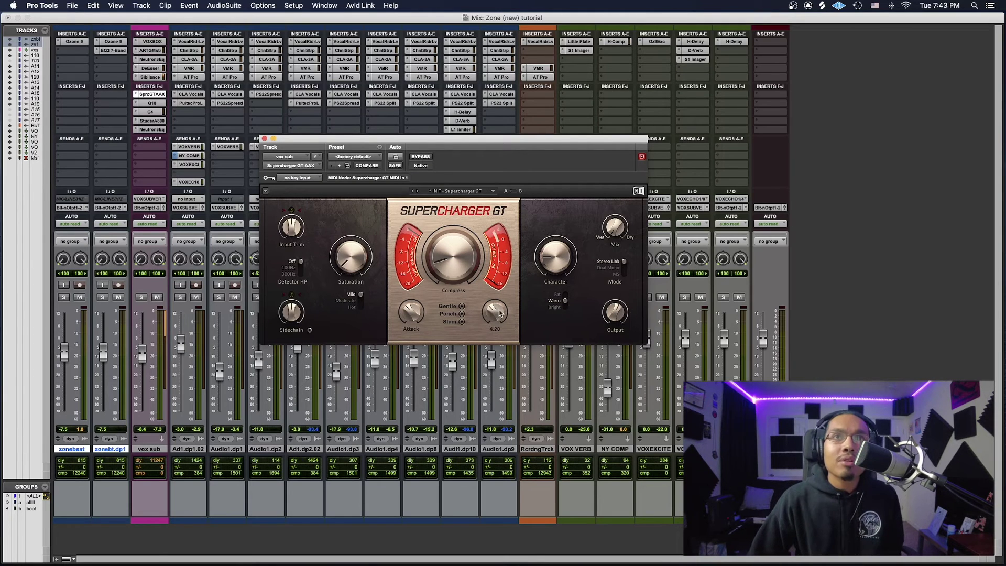
pyautogui.scroll(-4, 495, 313)
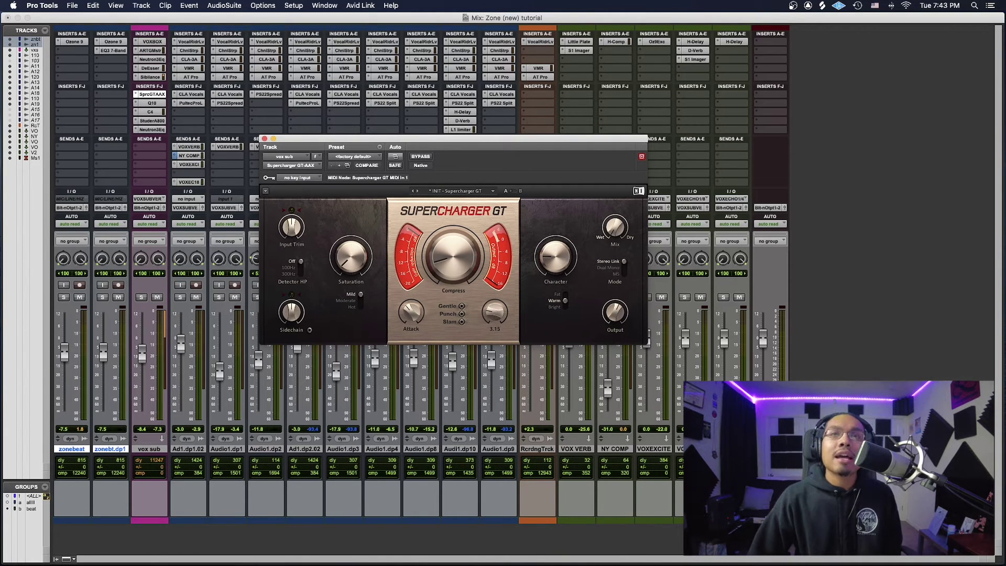
pyautogui.scroll(3, 495, 314)
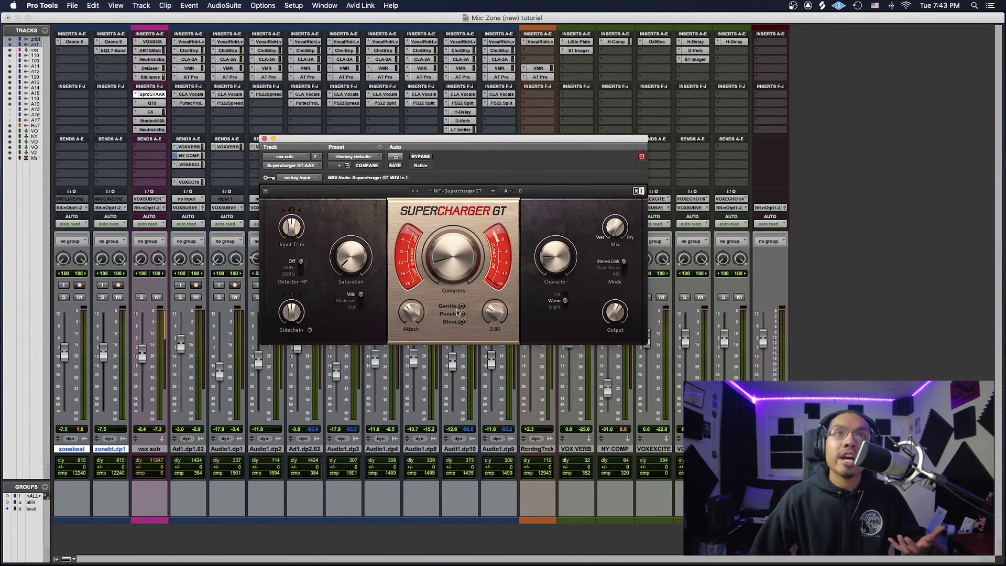
# Set the compressor's Attack to about 4.90 and adjust the Compress amount while listening to the vocals.
pyautogui.scroll(3, 411, 315)
pyautogui.scroll(4, 411, 315)
pyautogui.scroll(-10, 412, 315)
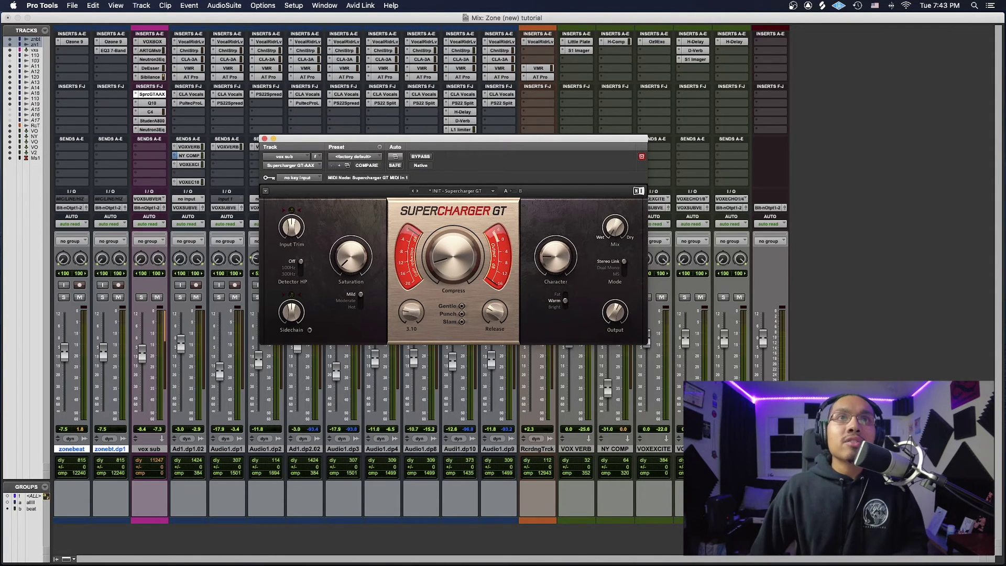
pyautogui.scroll(8, 412, 314)
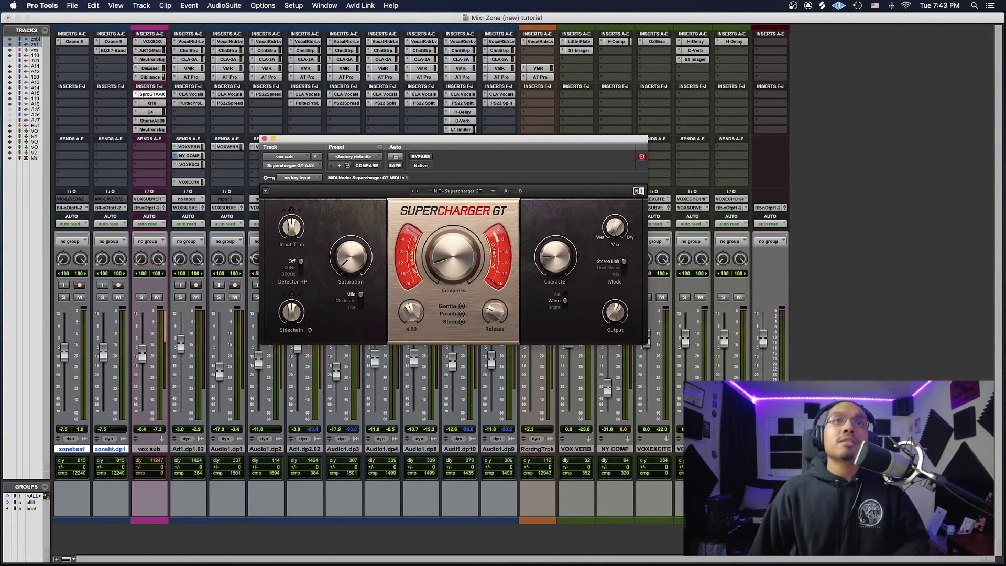
pyautogui.moveTo(453, 256)
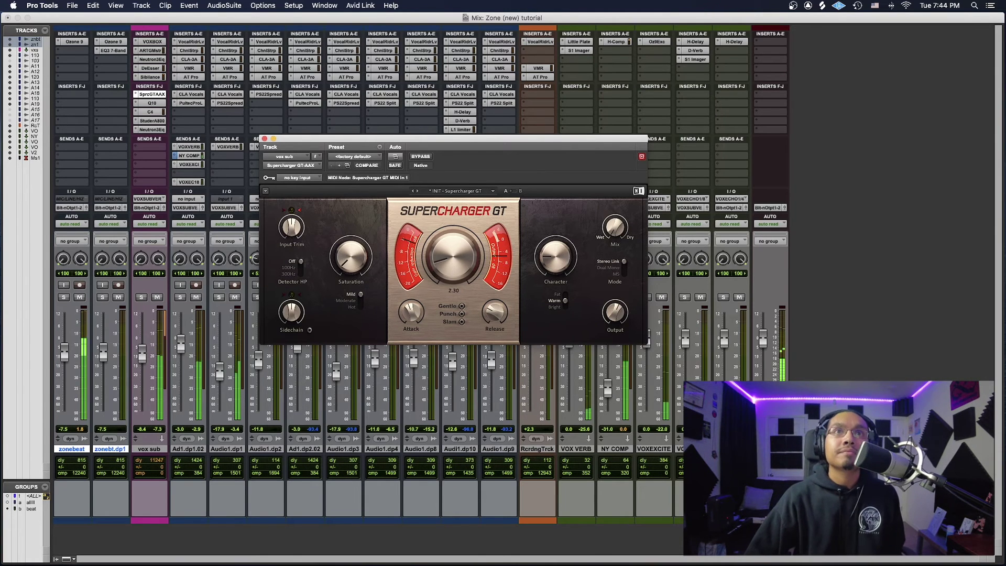
pyautogui.moveTo(452, 258)
pyautogui.mouseDown()
pyautogui.moveTo(453, 242)
pyautogui.moveTo(453, 268)
pyautogui.moveTo(452, 252)
pyautogui.mouseUp()
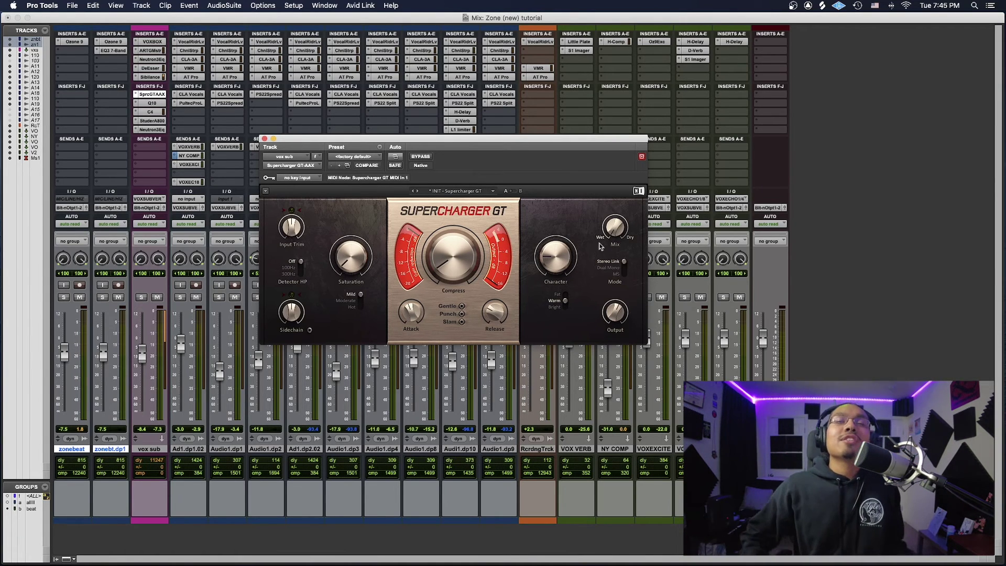
# Switch the Character mode to Fat during playback and set the Character amount to about 2.95.
pyautogui.press('space')
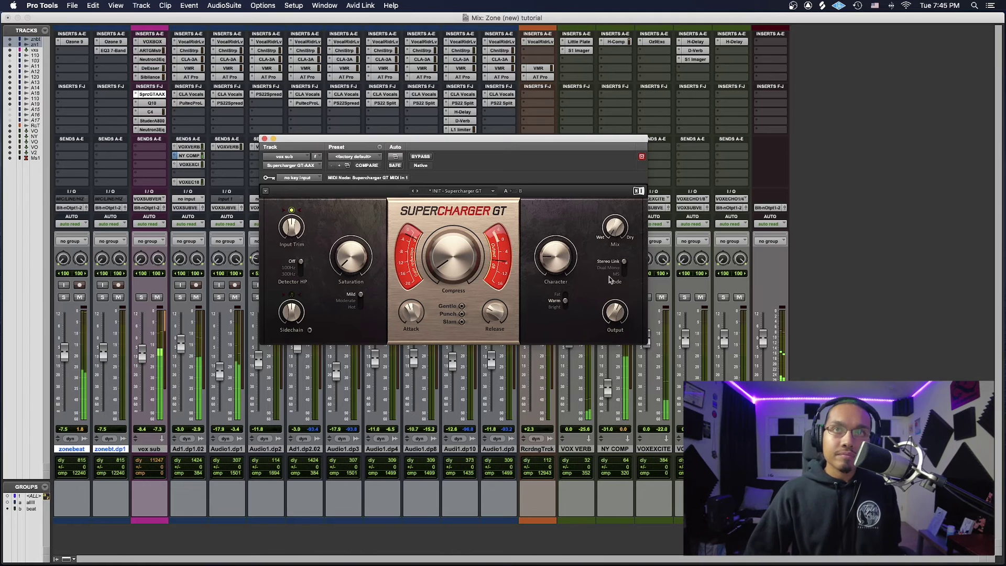
pyautogui.click(560, 297)
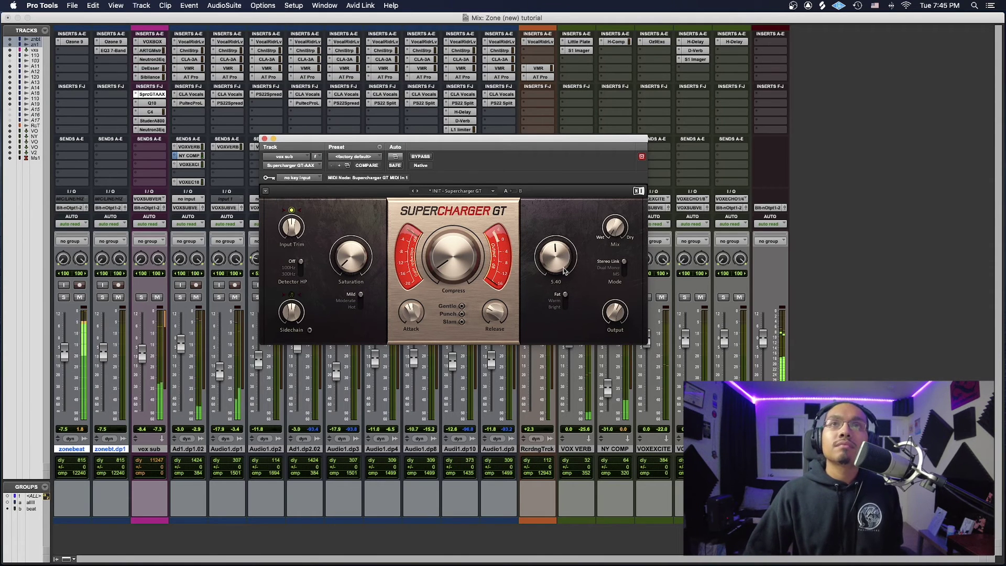
pyautogui.moveTo(556, 257); pyautogui.dragTo(555, 282)
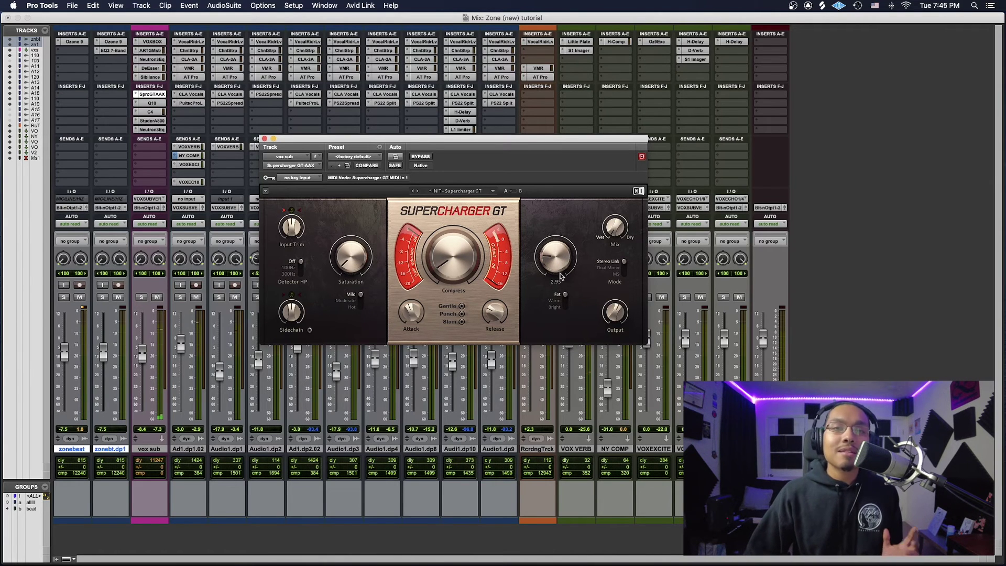
# Switch the Character mode to Warm and set the Character amount to about 2.10.
pyautogui.click(555, 301)
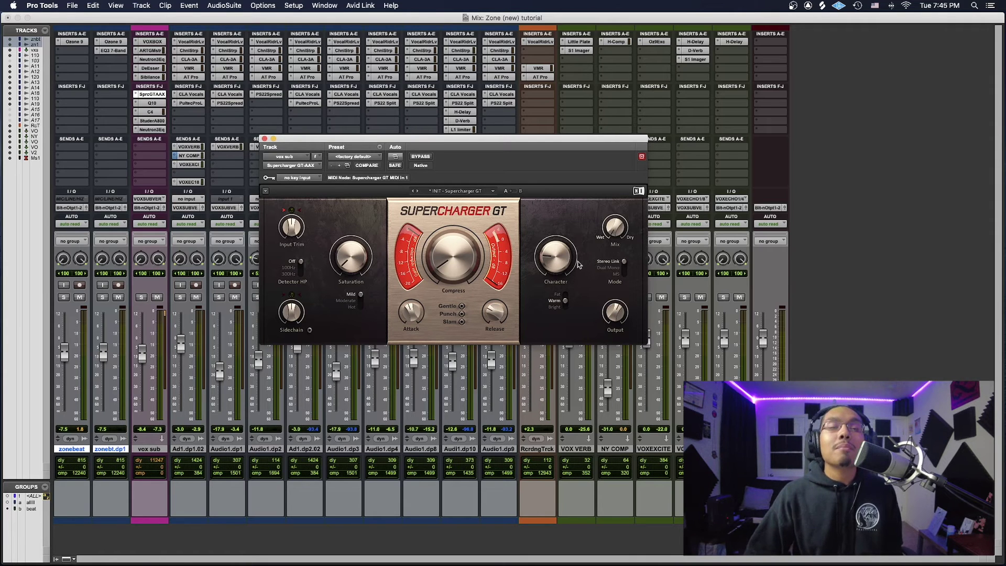
pyautogui.moveTo(578, 261); pyautogui.dragTo(552, 258)
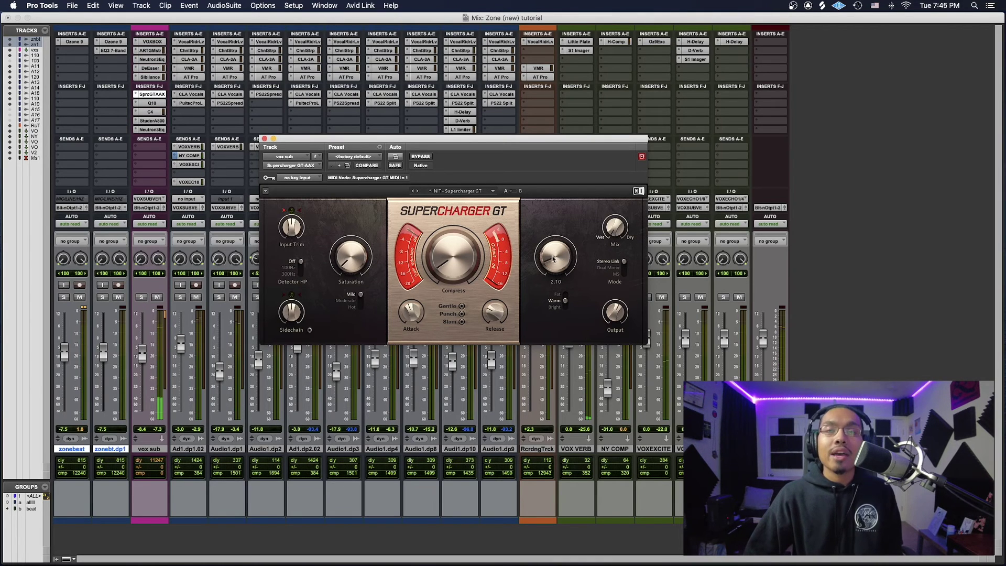
# Switch the Character mode to Bright and adjust the Character amount during playback, settling at about 3.05.
pyautogui.click(559, 310)
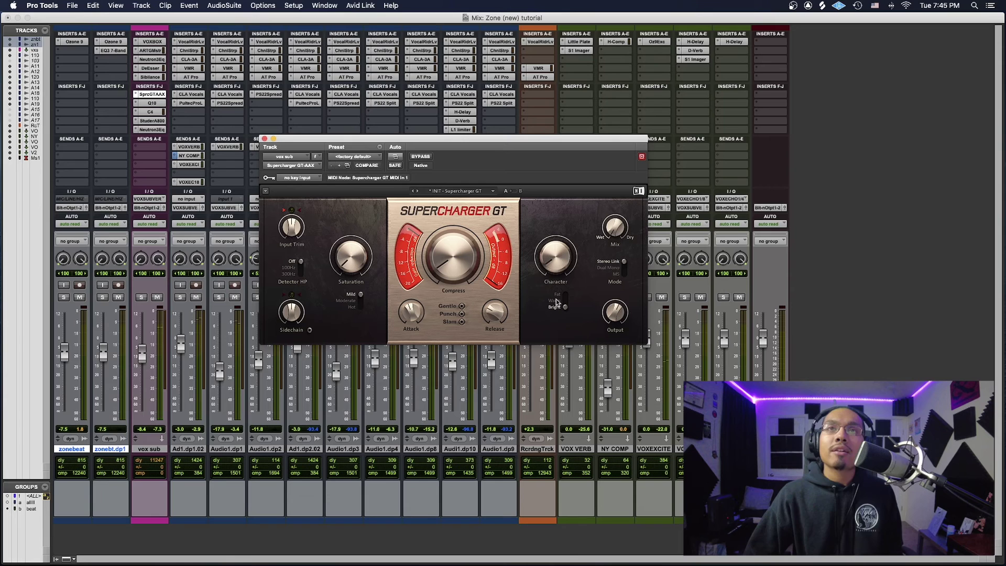
pyautogui.press('space')
pyautogui.moveTo(556, 267); pyautogui.dragTo(557, 243)
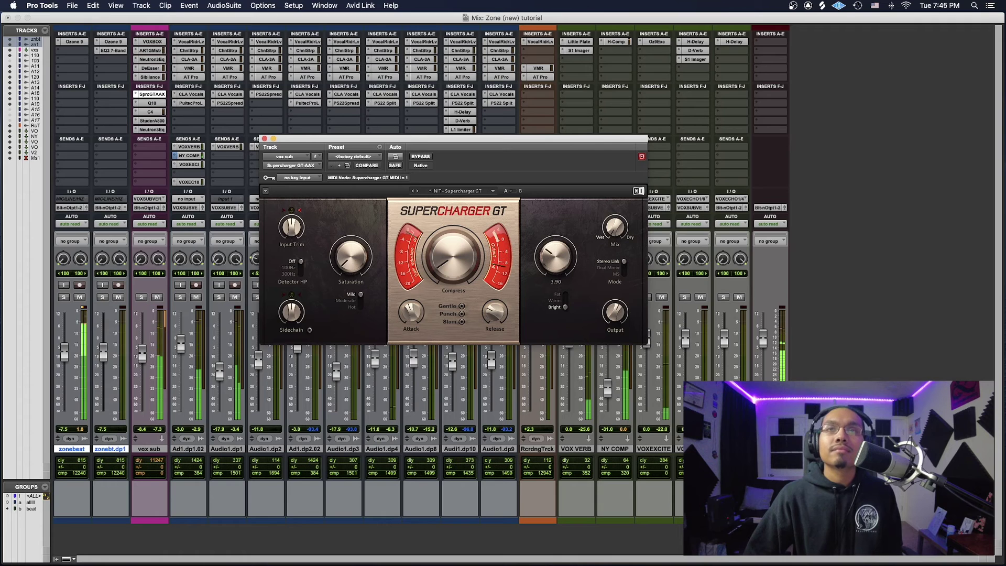
pyautogui.scroll(-3, 559, 258)
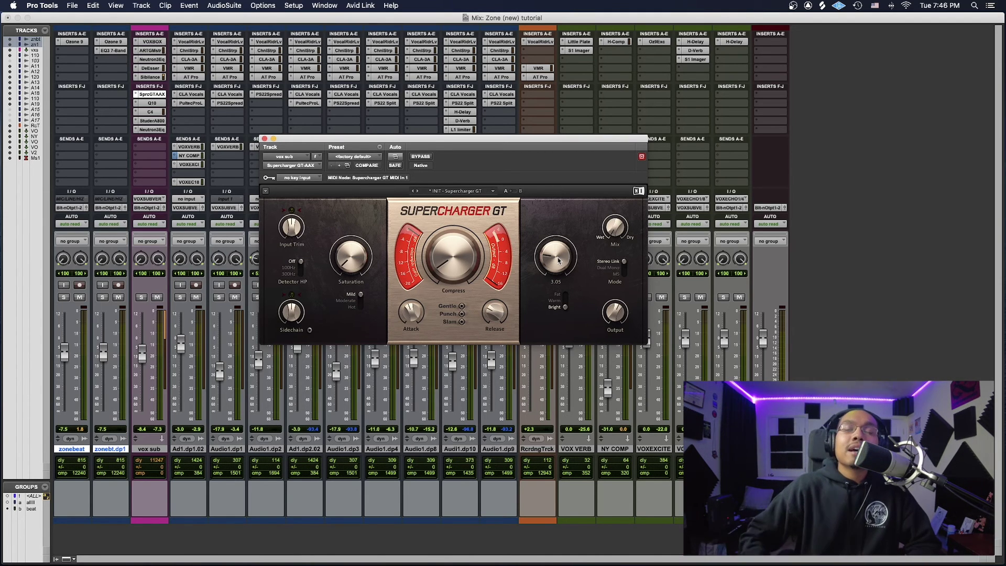
pyautogui.moveTo(615, 230)
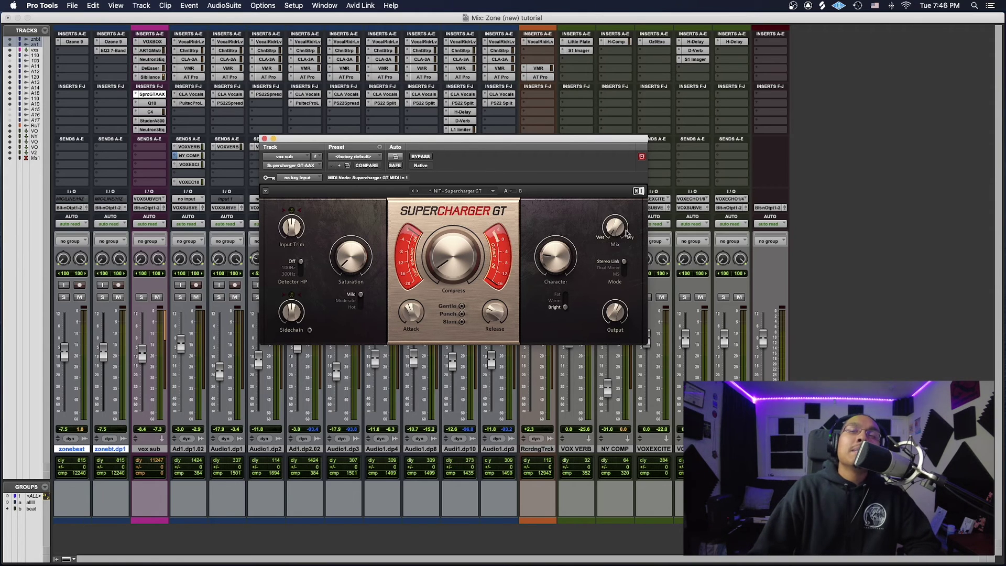